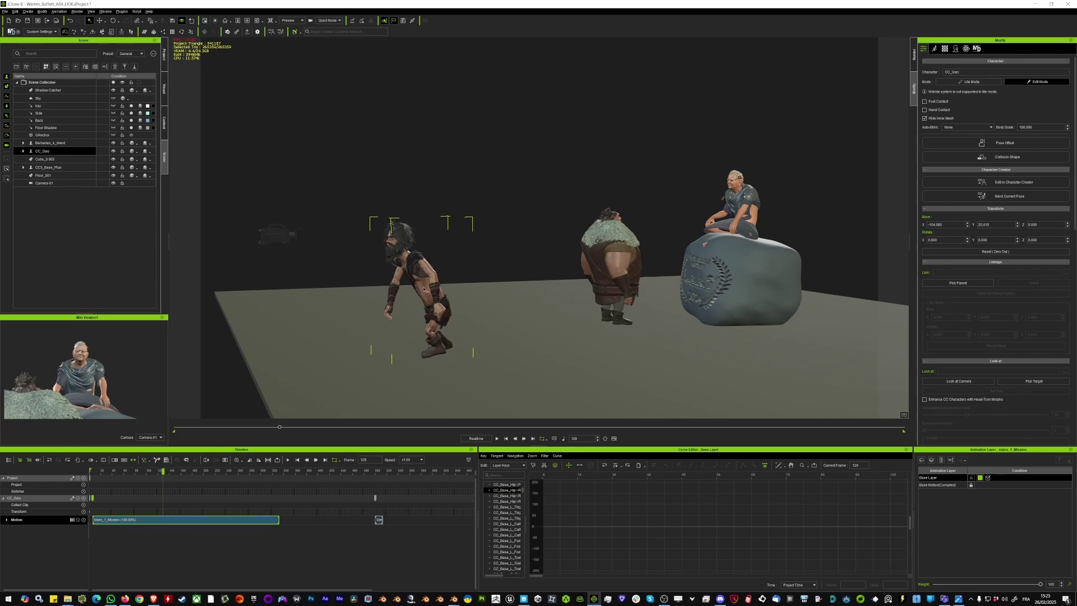
Orbit around the characters and rock, then replay the scene animation from the start.
right_click_drag(438, 296, 189, 519)
left_click(103, 473)
key("space")
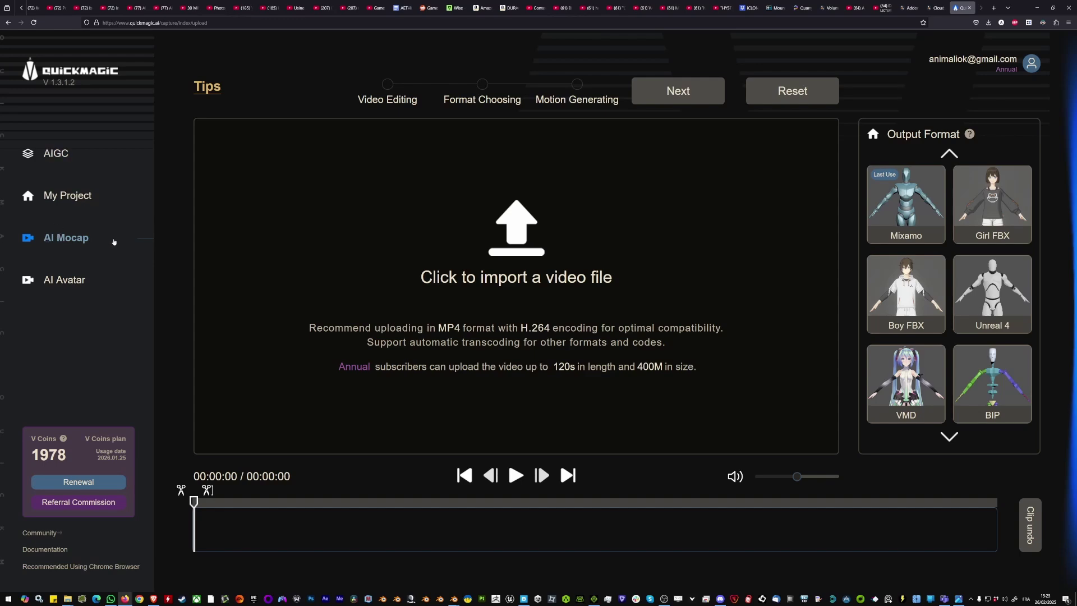
Drop the stairs video from Explorer onto QuickMagic's upload area and pick the Mixamo output format.
key("alt+Tab")
key("alt+Tab")
left_click_drag(462, 185, 463, 247)
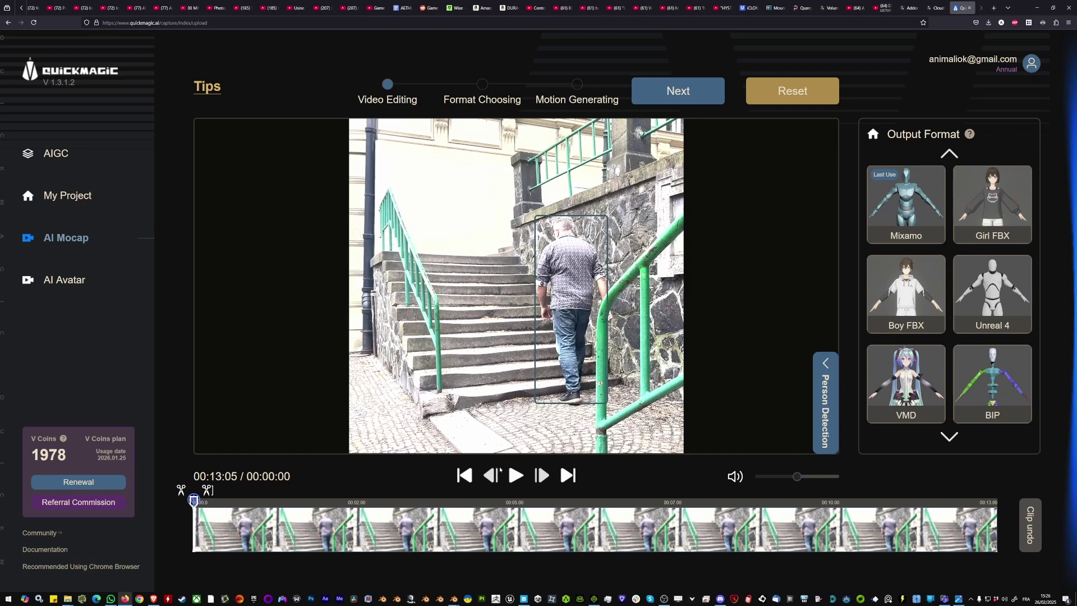
left_click(911, 203)
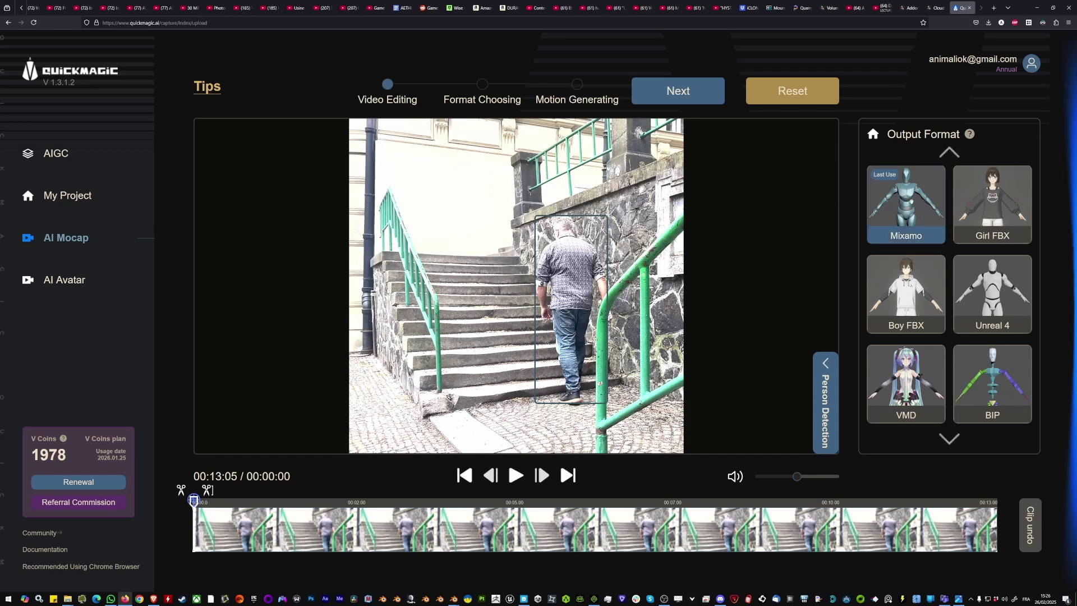
Assign Mixamo to the detected person, use T-Pose as the first keyframe, and generate stairs-2.
left_click_drag(911, 202, 569, 258)
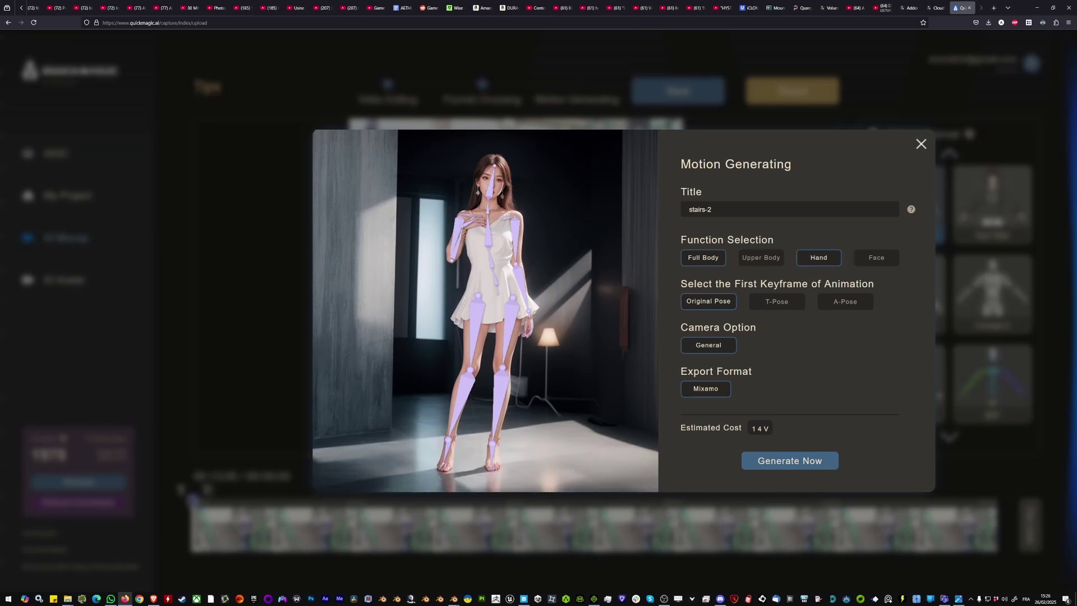
left_click(777, 307)
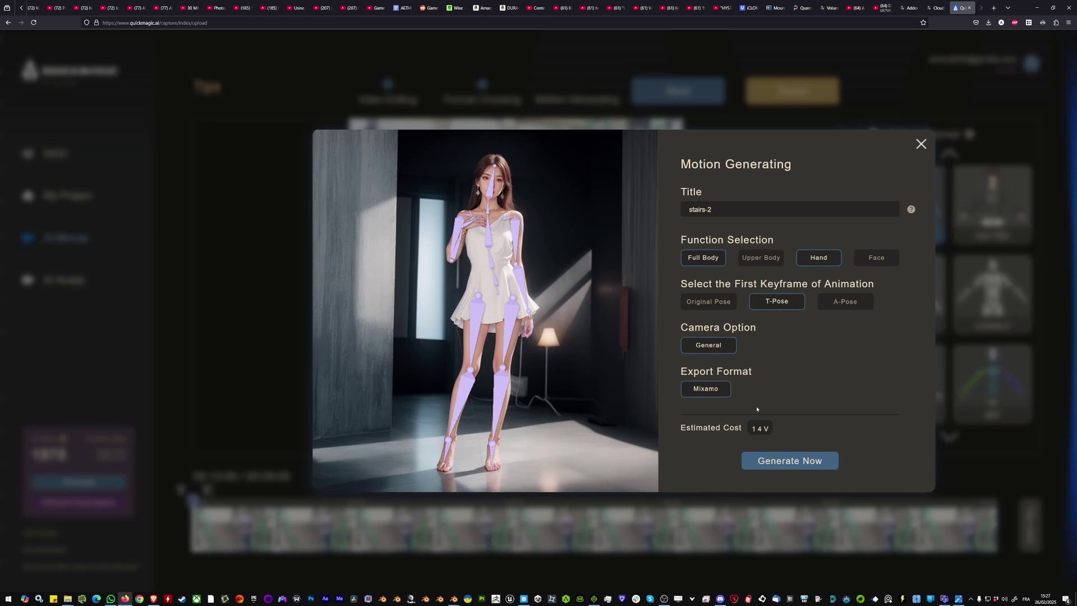
left_click(777, 462)
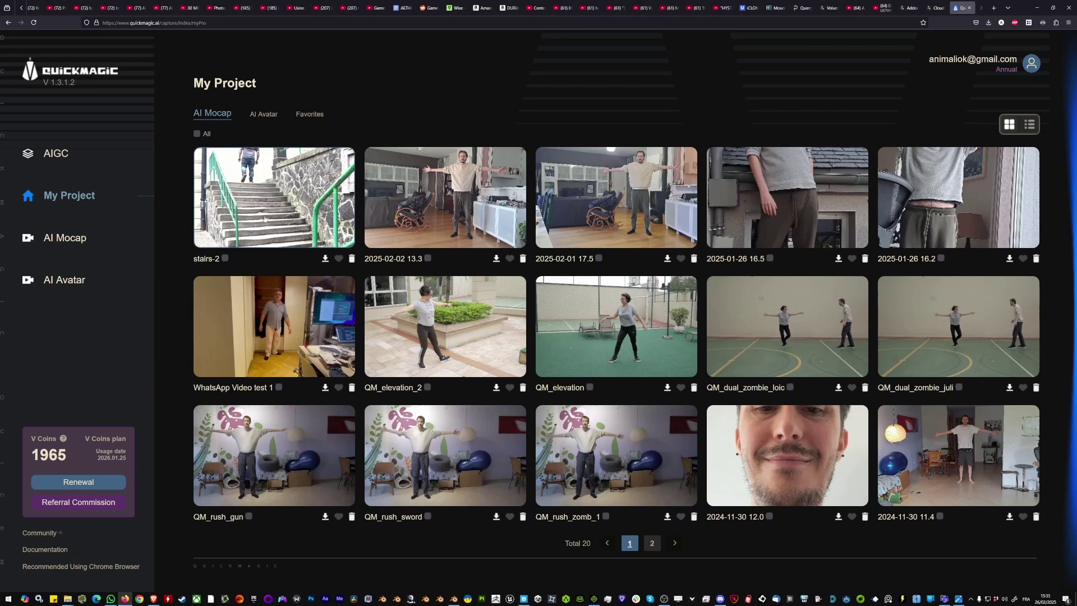
Open the finished stairs-2 result, download the FBX, and drop stairs-2_Mixamo.fbx onto the iClone viewport.
left_click(265, 219)
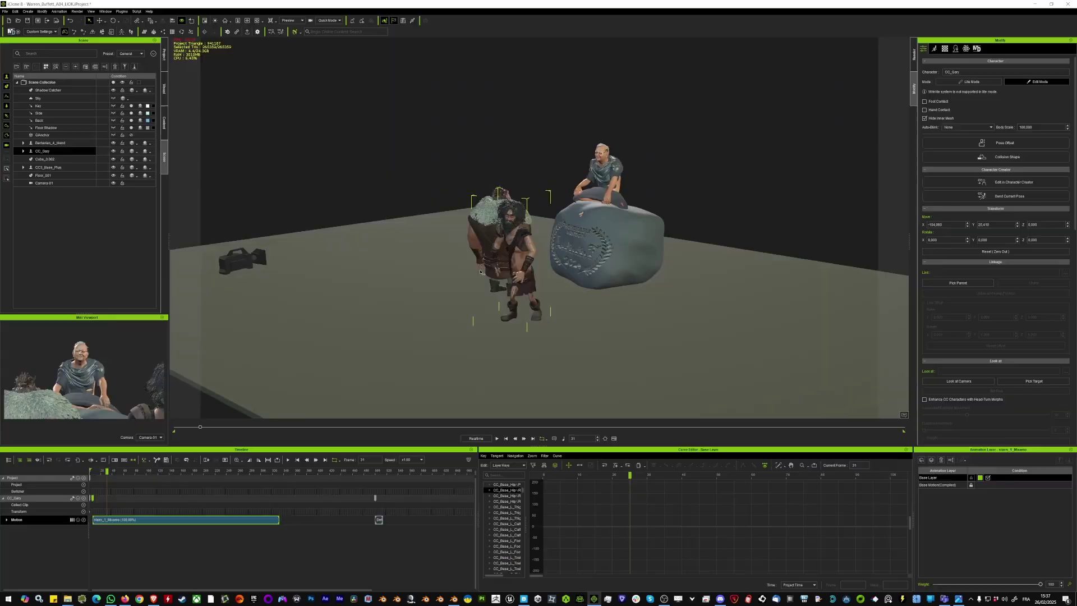
right_click_drag(561, 256, 509, 255)
key("alt+Tab")
left_click_drag(537, 188, 543, 214)
Convert the motion with the Mixamo_CMXCharacter profile, Auto-generate and Exclude Transformations unchecked.
left_click(523, 262)
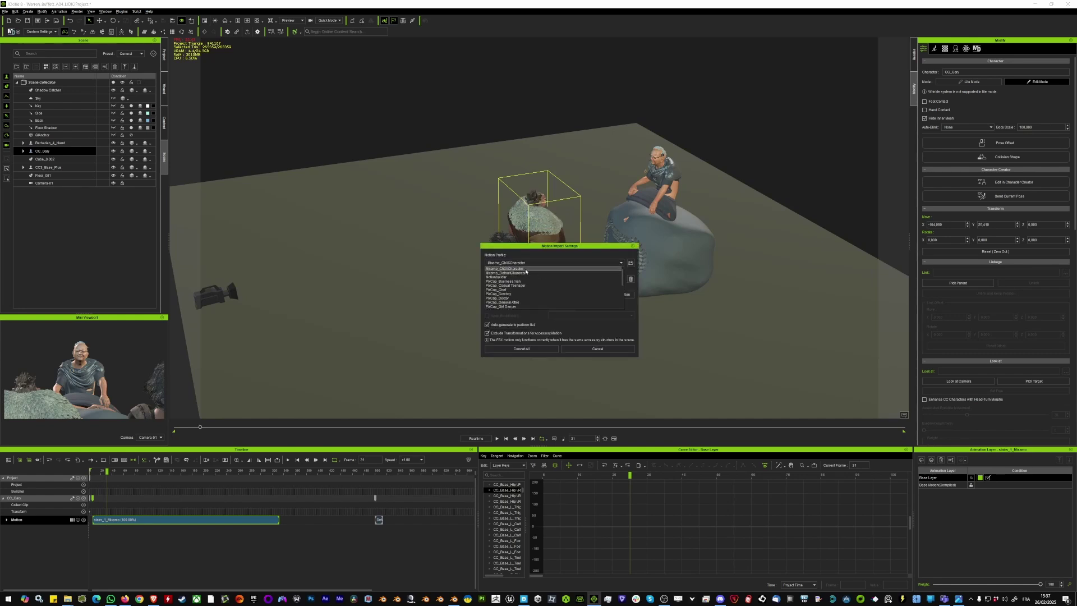
left_click(539, 256)
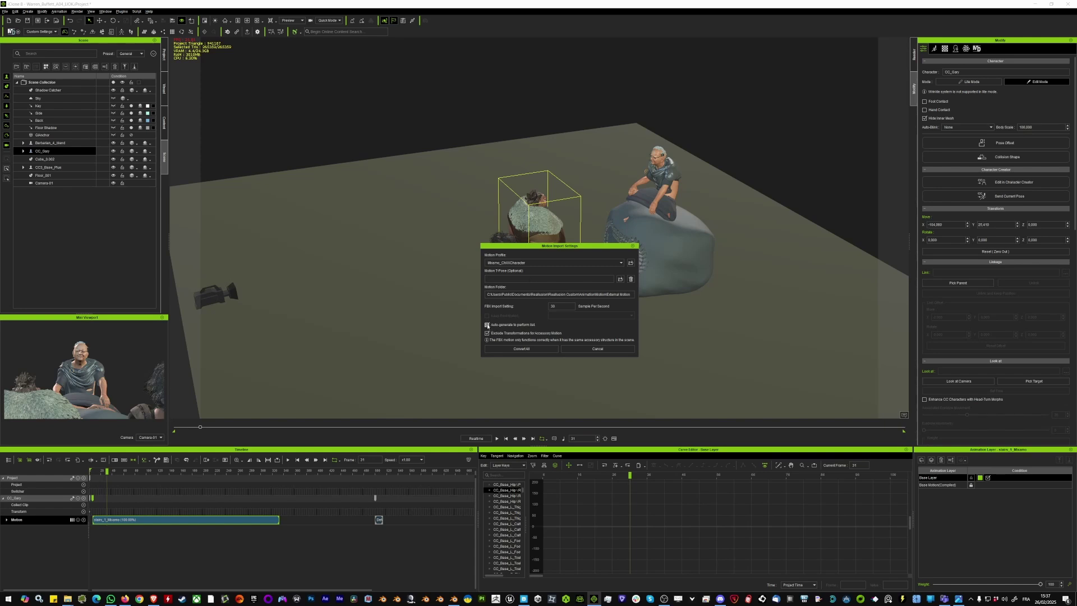
left_click(487, 326)
left_click(487, 333)
left_click(534, 348)
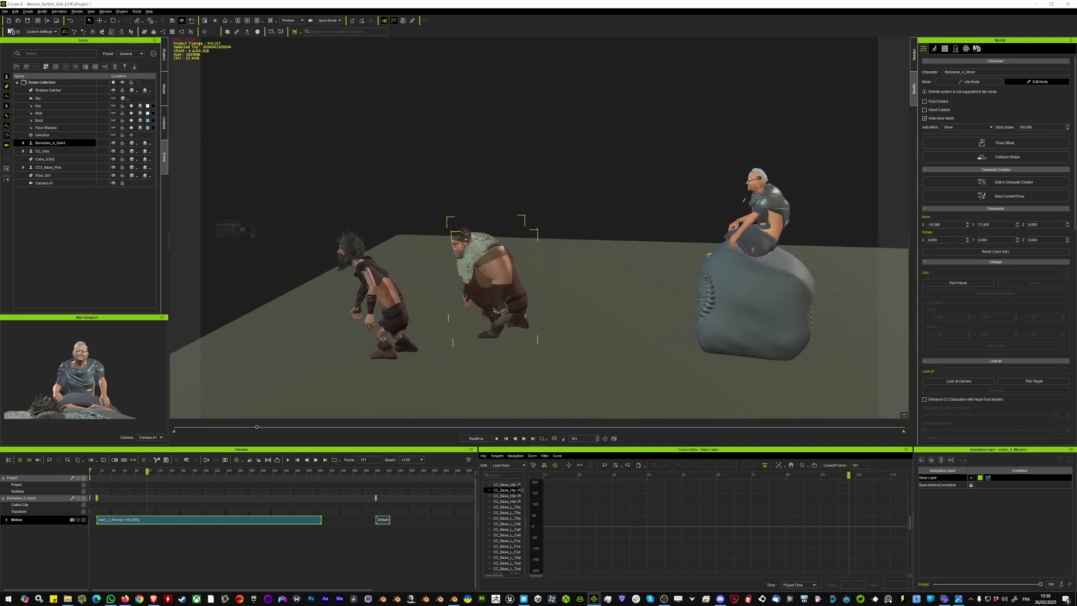
Scrub the climb, then rotate the barbarian's motion direction around with the rotate gizmo.
left_click_drag(147, 472, 220, 478)
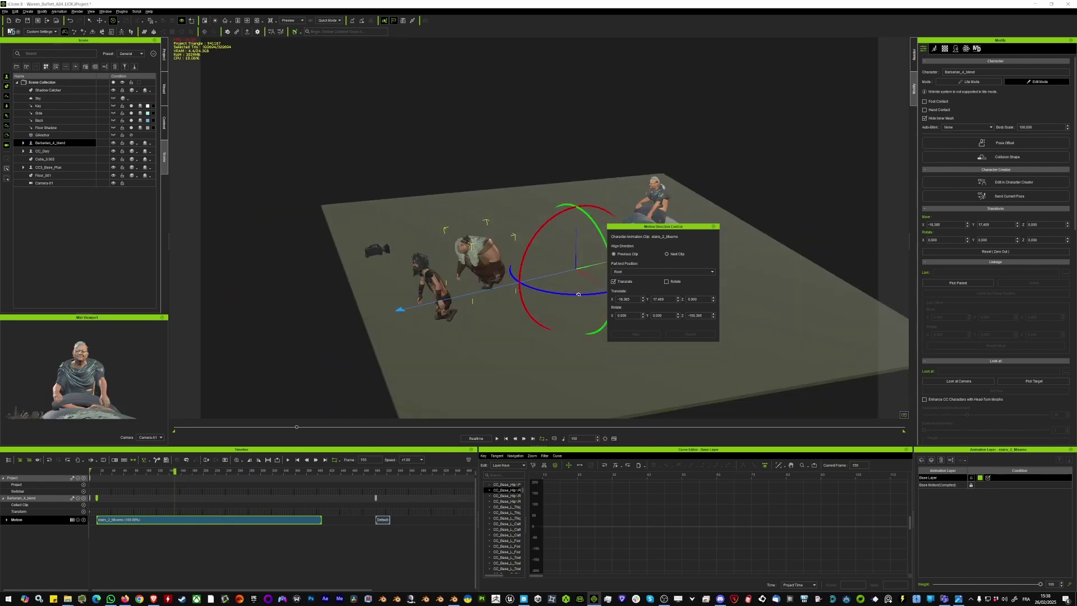
left_click_drag(578, 294, 583, 216)
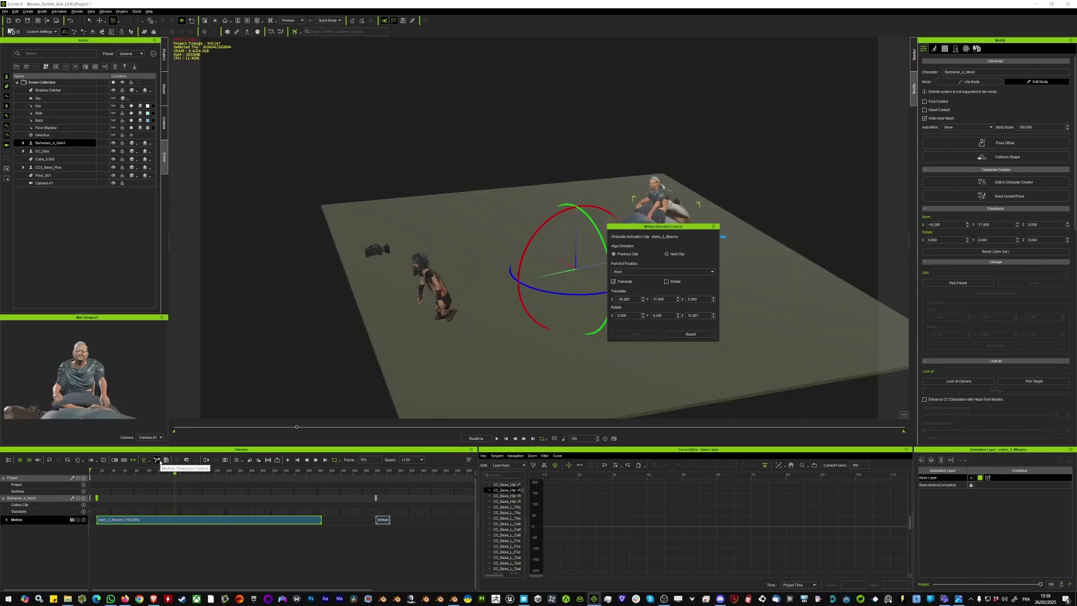
right_click_drag(426, 360, 438, 224)
left_click_drag(604, 289, 577, 274)
Move CC_Gary's motion root down and left, then scrub back to check the climb.
key("w")
right_click_drag(574, 267, 307, 501)
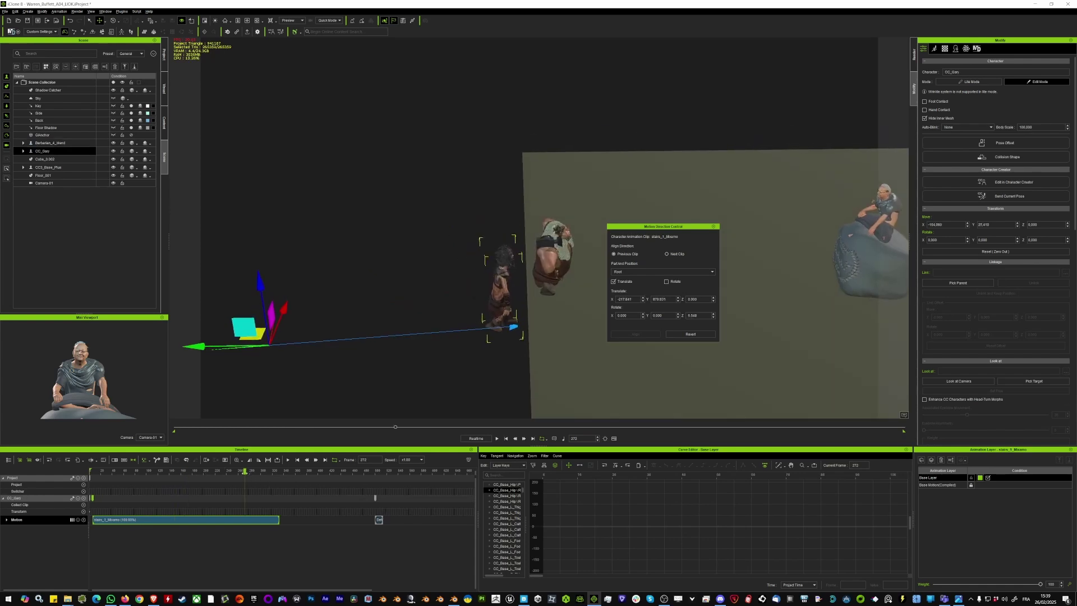
right_click_drag(504, 337, 561, 269)
left_click_drag(655, 228, 751, 85)
right_click_drag(475, 315, 523, 268)
key("w")
left_click_drag(311, 286, 234, 365)
right_click_drag(359, 326, 522, 275)
mouse_move(148, 471)
left_mouse_down()
mouse_move(171, 470)
mouse_move(102, 470)
mouse_move(145, 470)
left_mouse_up()
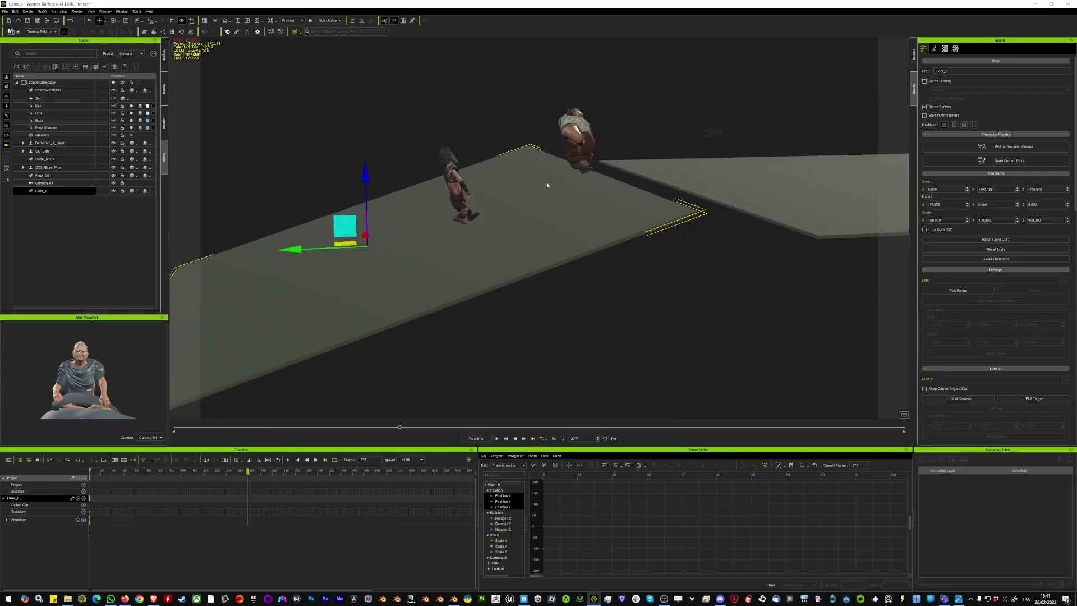
Select CC_Gary and tilt its climb path with the Rotate X ring to follow the slope.
left_click(202, 474)
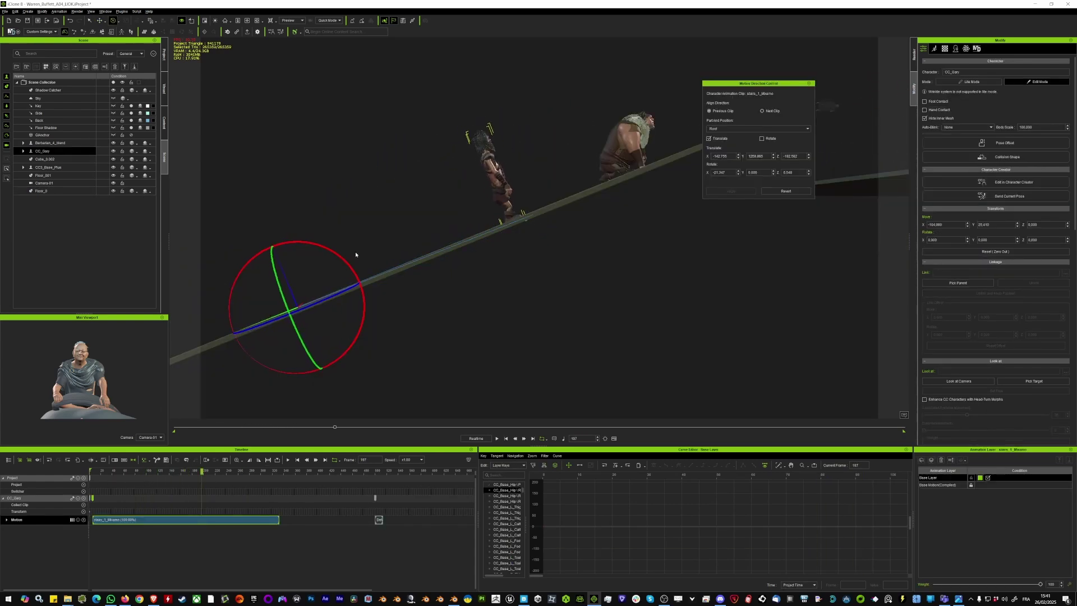
left_click_drag(355, 251, 411, 274)
scroll(411, 274, "up", 5)
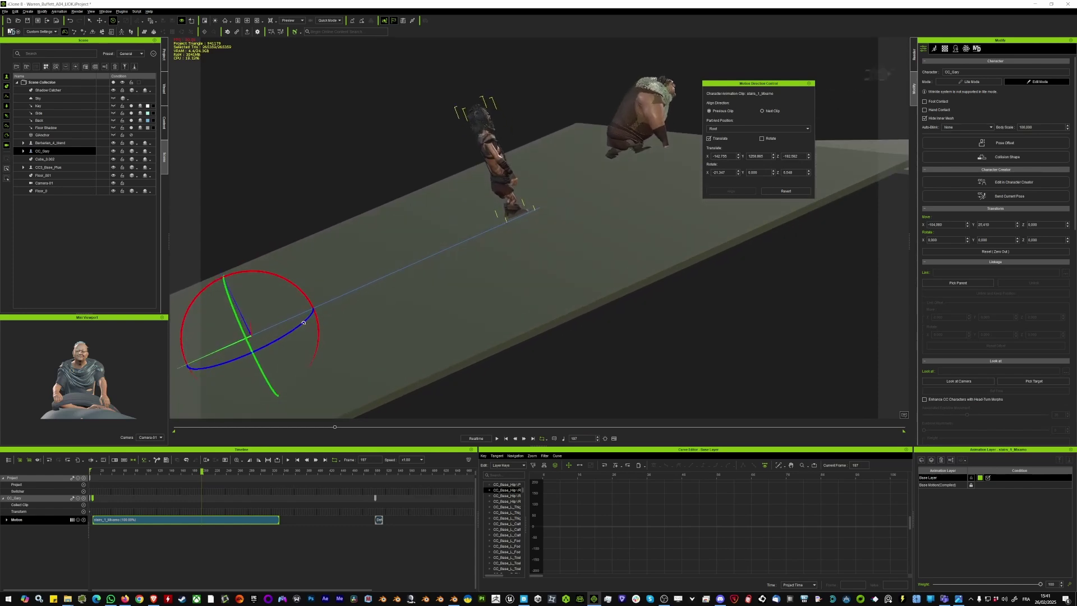
key("w")
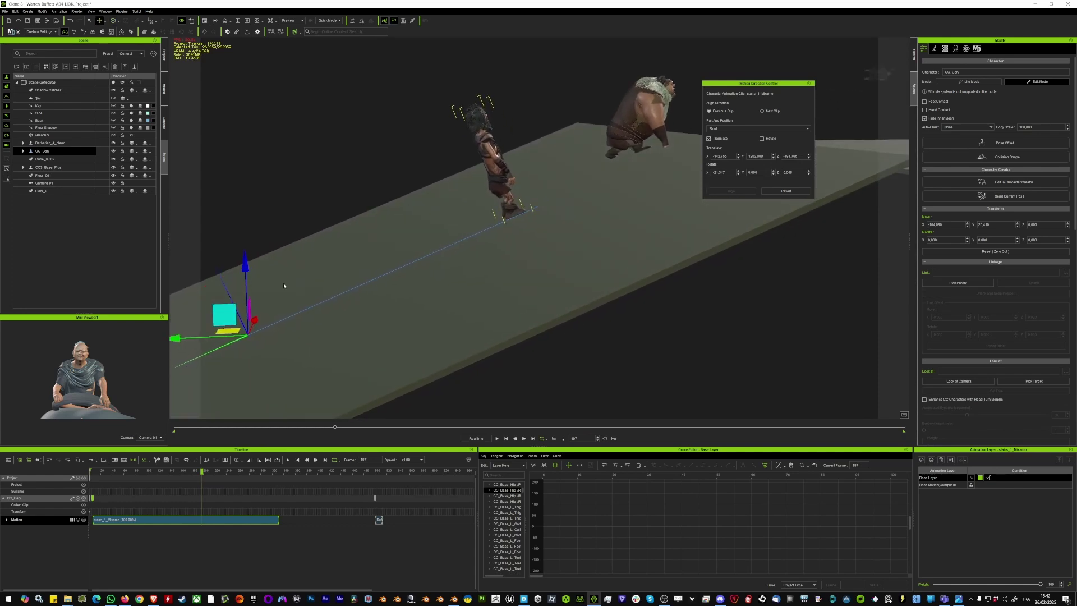
right_click_drag(308, 281, 458, 279)
key("e")
left_click_drag(452, 277, 471, 275)
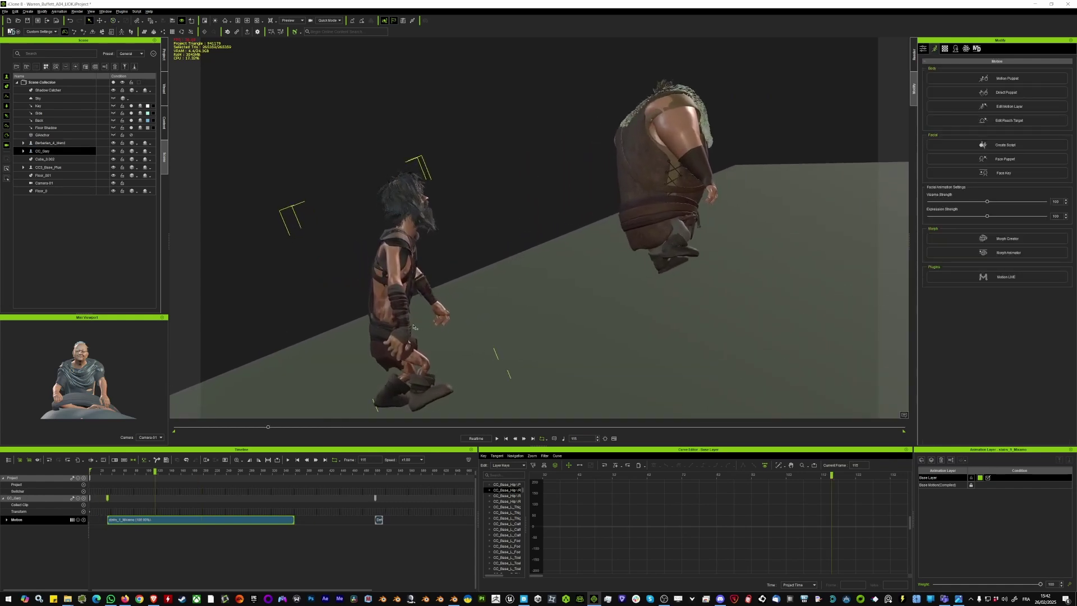
In Edit Motion Layer, rotate the left foot flatter against the slope at frame 47.
left_click(985, 106)
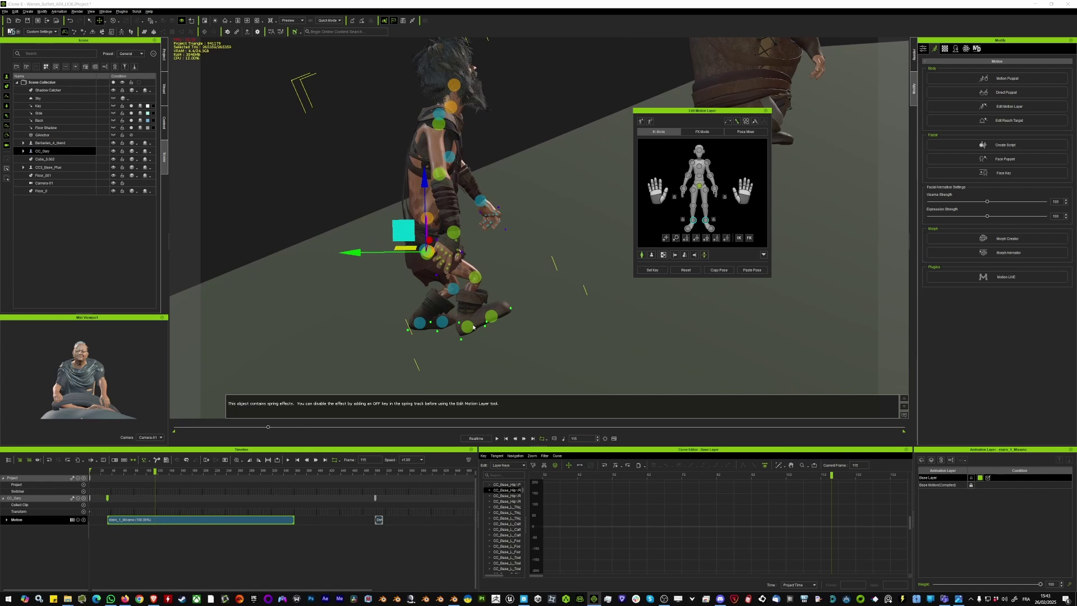
left_click(119, 474)
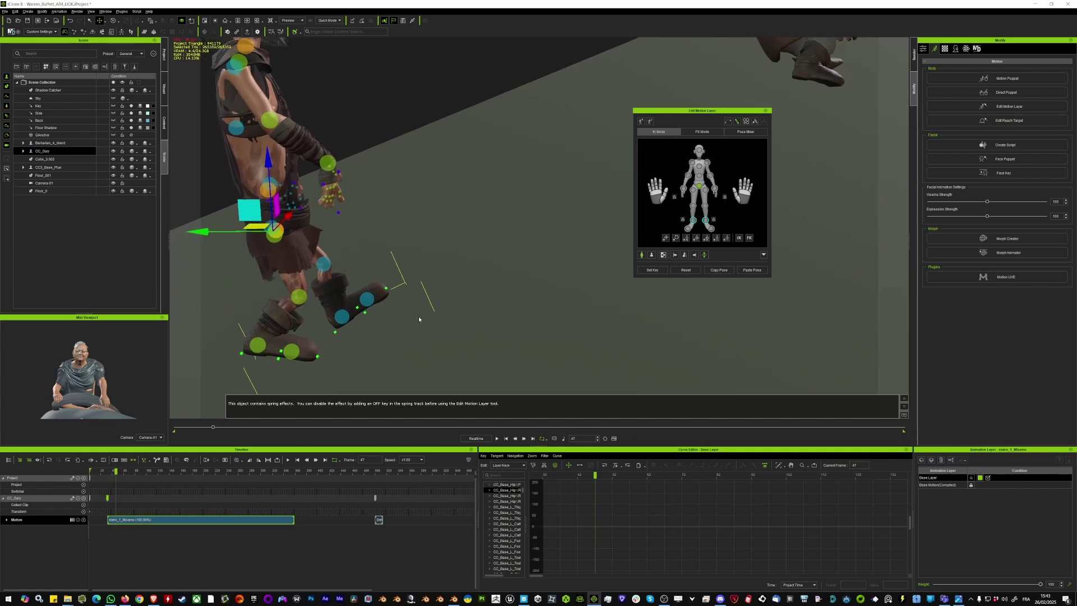
key("e")
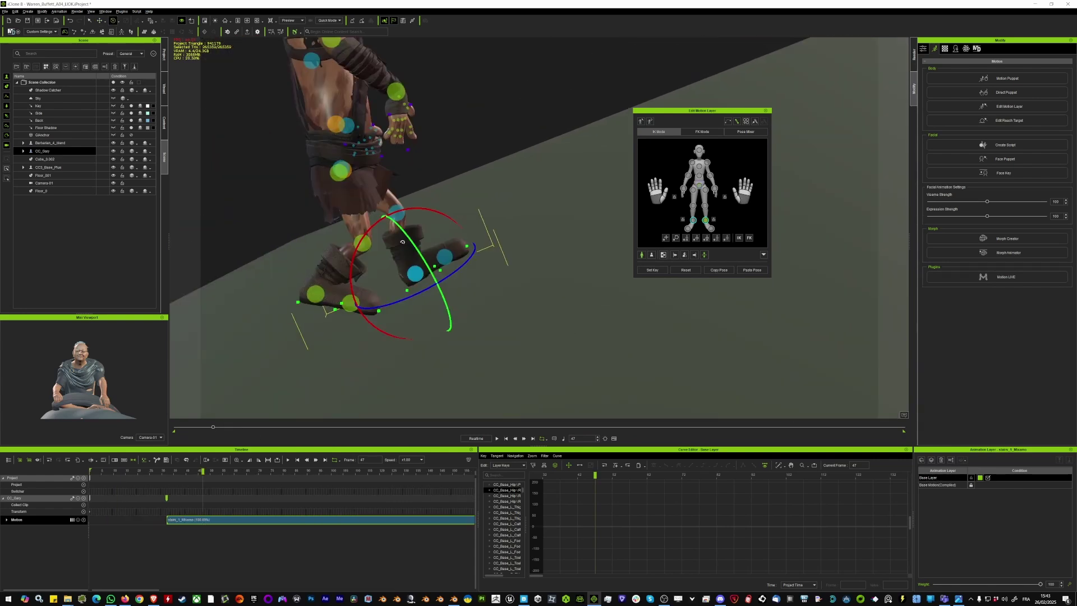
left_click_drag(418, 210, 427, 207)
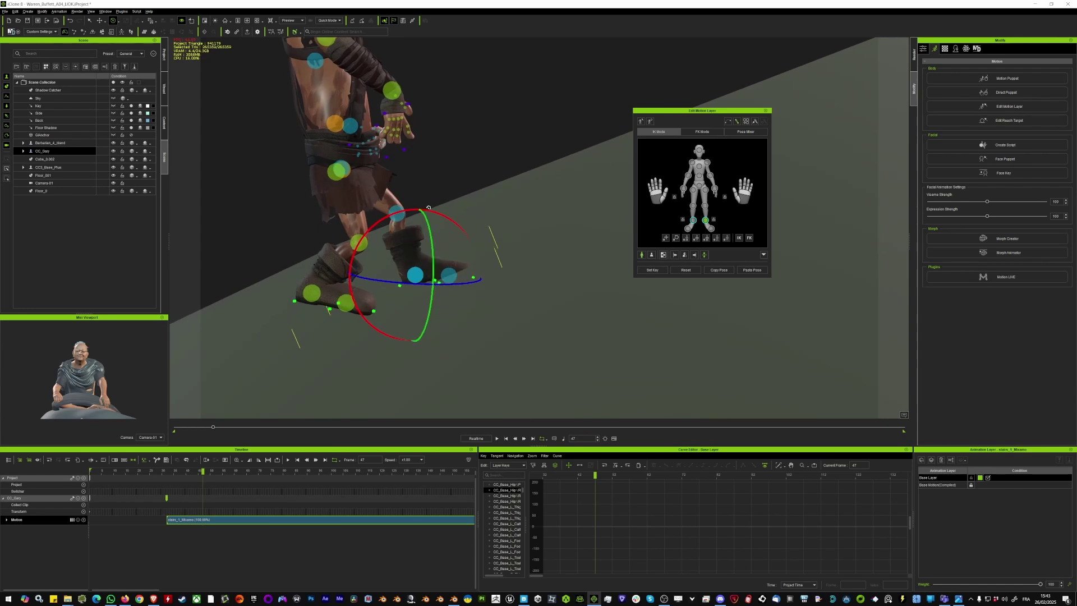
Advance from frame 56 to 67 and orbit around the foot to check the pose.
left_click(137, 472)
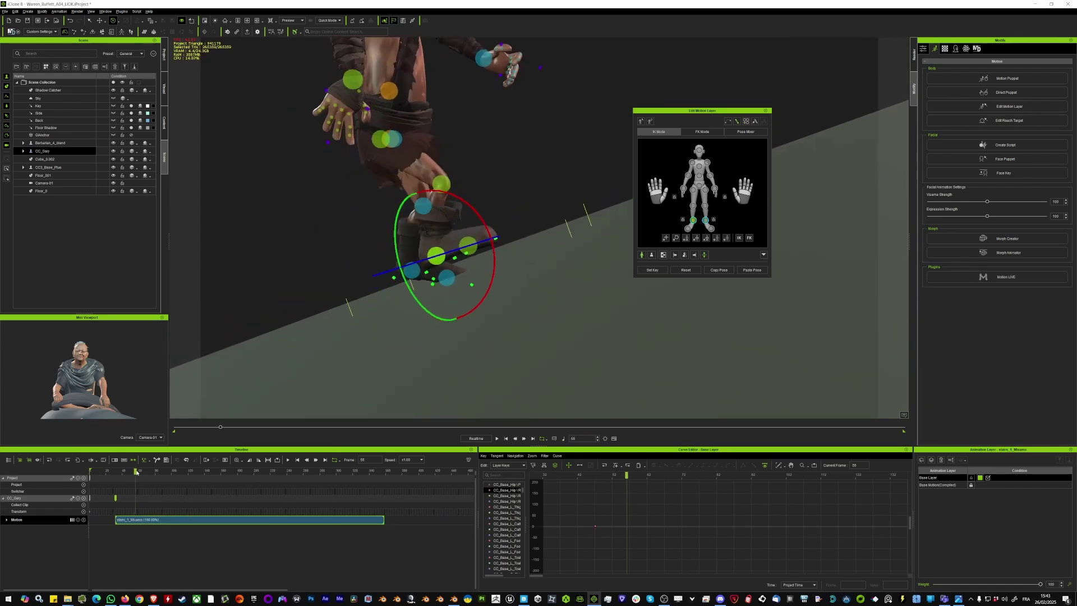
left_click_drag(137, 472, 145, 473)
right_click_drag(462, 290, 542, 258)
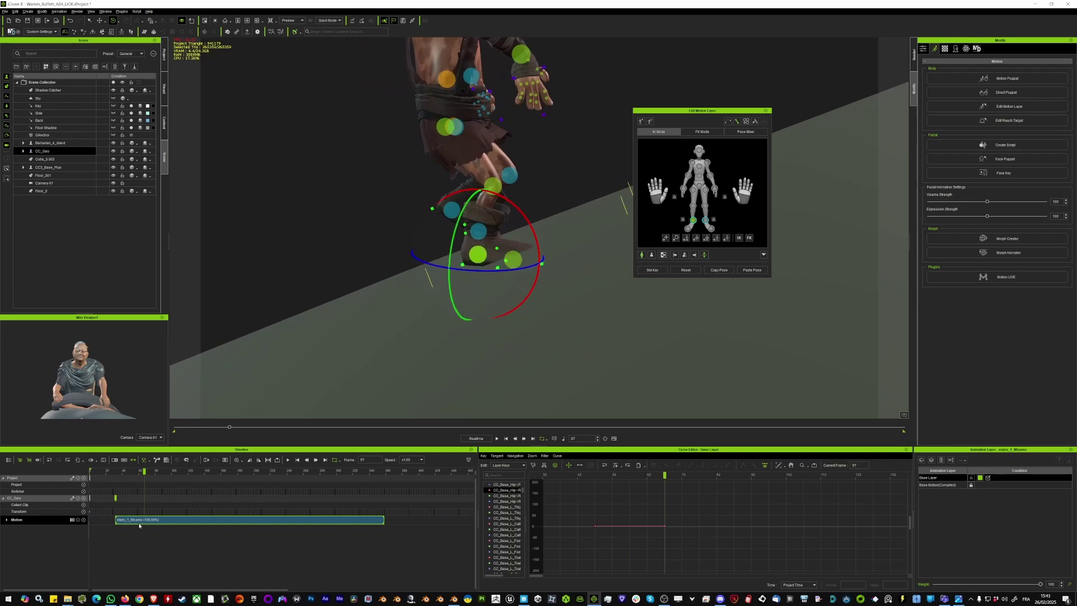
scroll(156, 513, "up", 3)
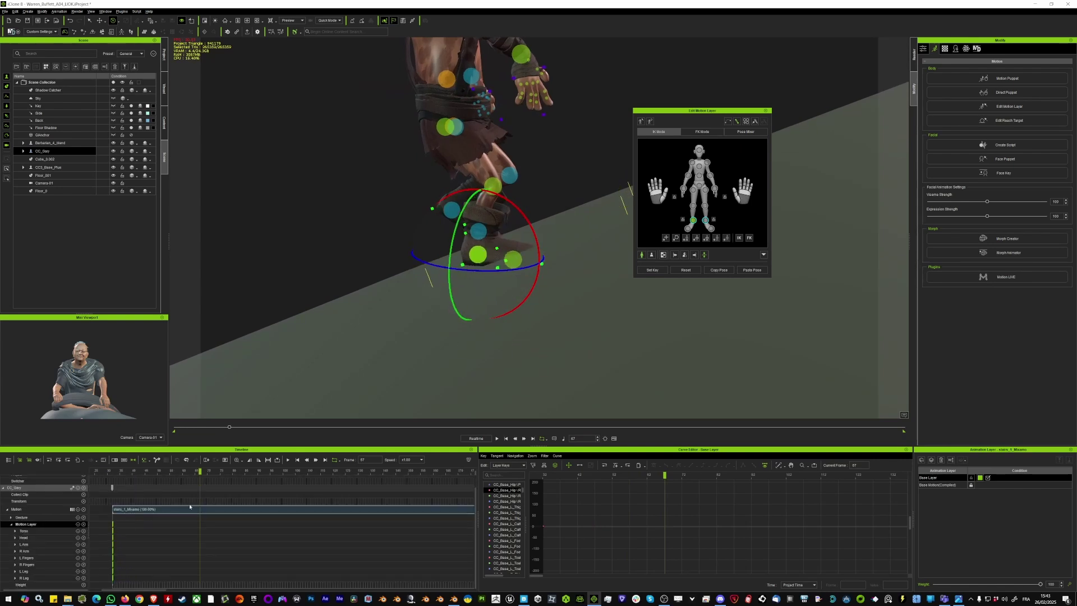
Go back to frame 35, adjust the hip, and review the climb from frame 80 to 93.
left_click_drag(183, 470, 233, 472)
key("w")
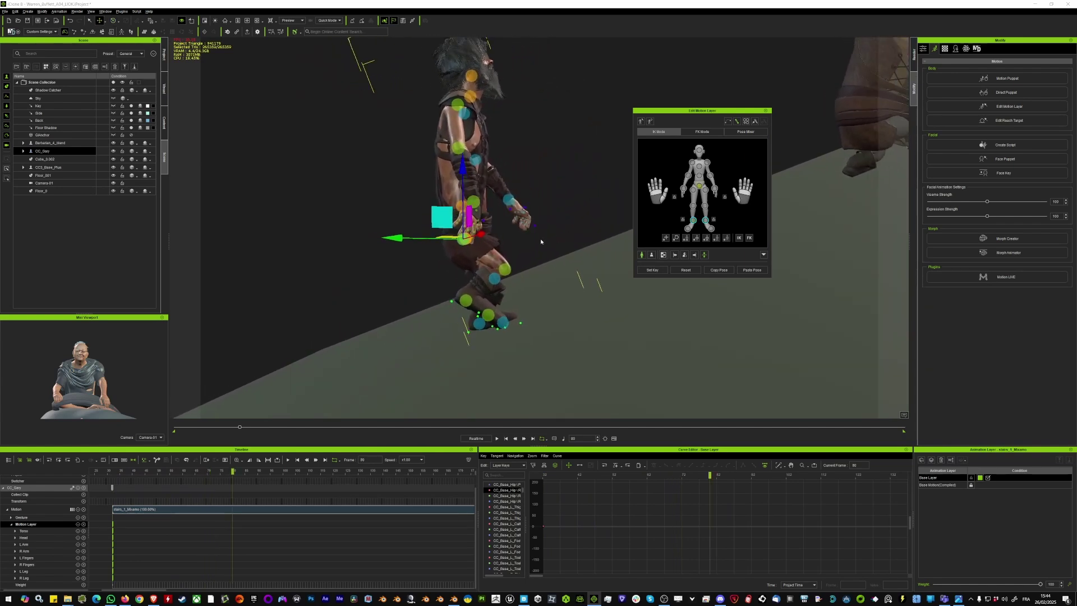
key("space")
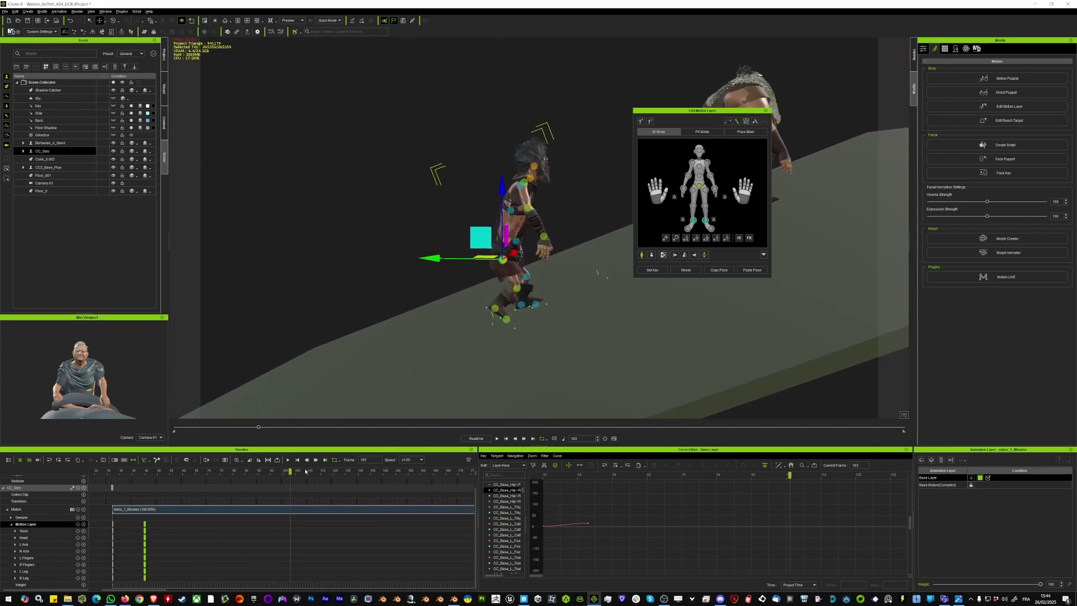
key("space")
scroll(143, 485, "down", 3)
left_click_drag(144, 484, 306, 493)
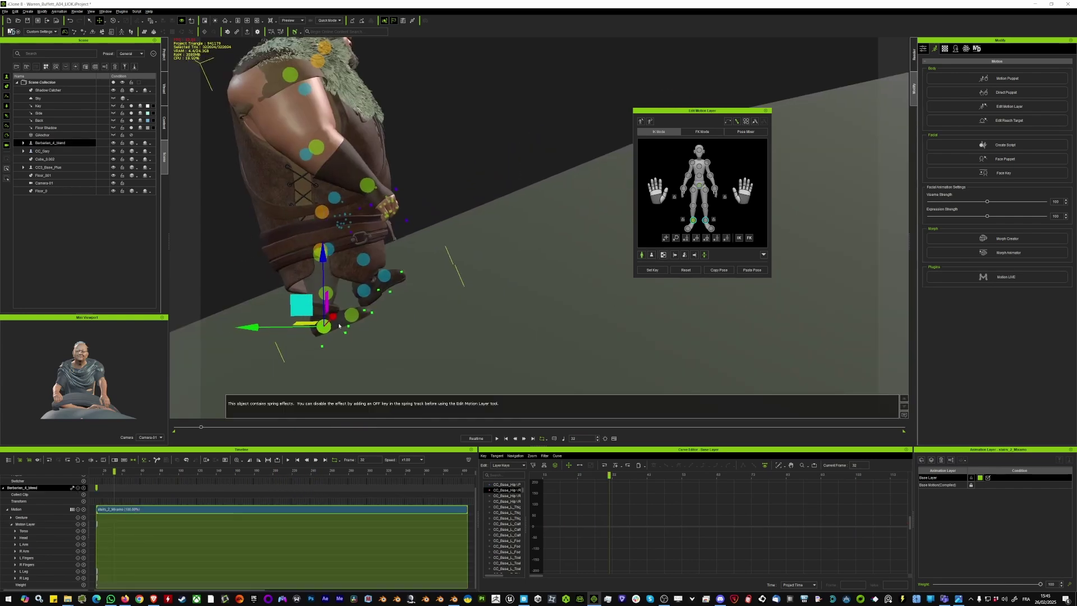
Rotate Barbarian_4_blend's foot effector at frame 32, then pull back to see both characters.
key("e")
right_click_drag(358, 305, 390, 270)
left_click(381, 280)
scroll(393, 254, "down", 5)
right_click_drag(393, 254, 477, 262)
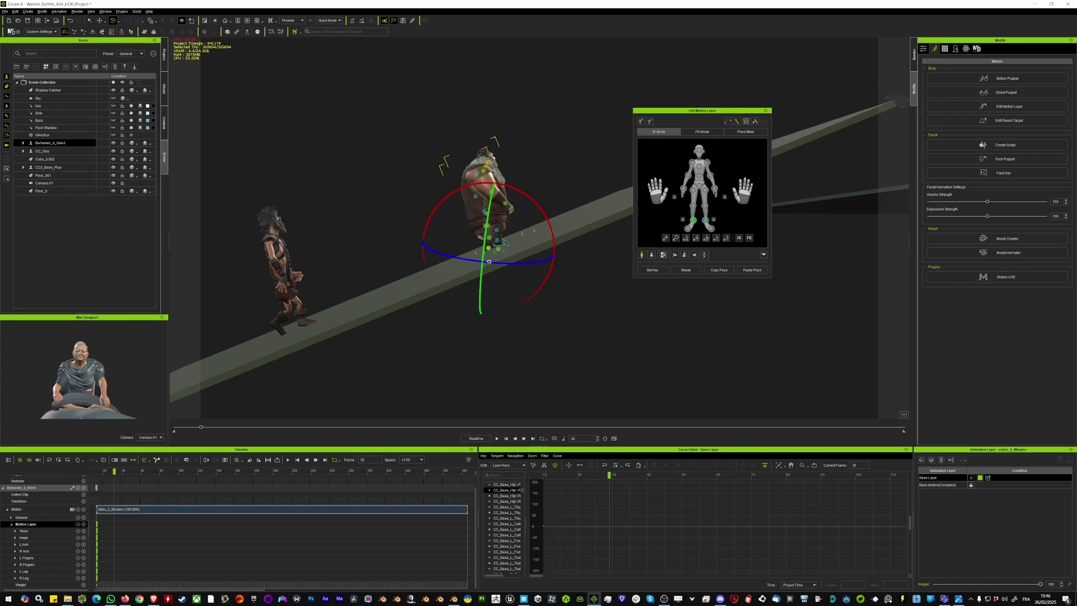
scroll(476, 262, "up", 3)
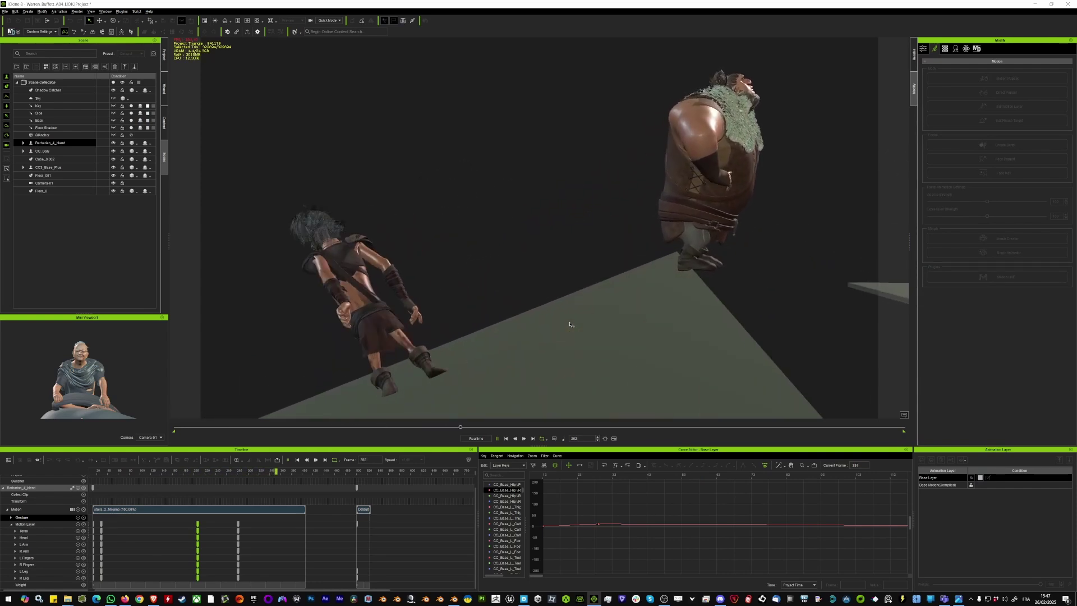
Play the climb from frame 45, stop it, and select the stairs_2_Mixamo clip on the Motion track.
key("space")
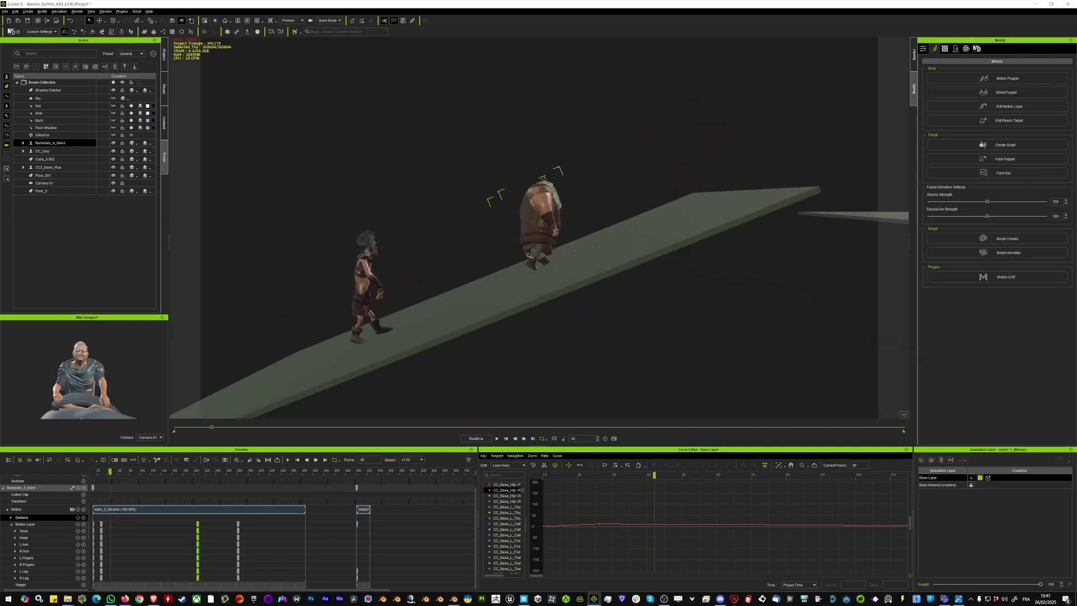
key("space")
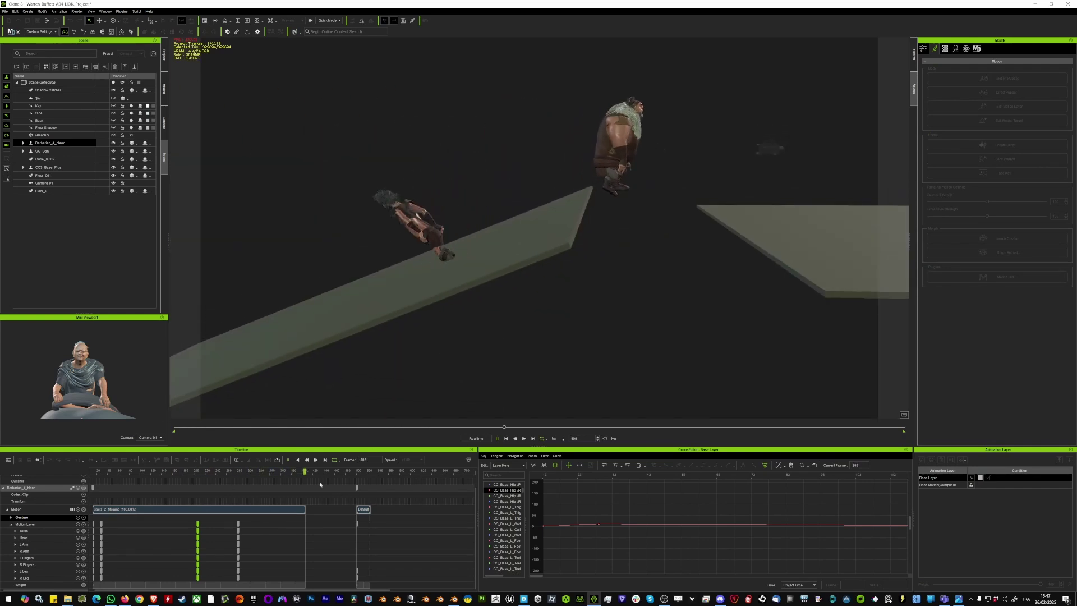
key("space")
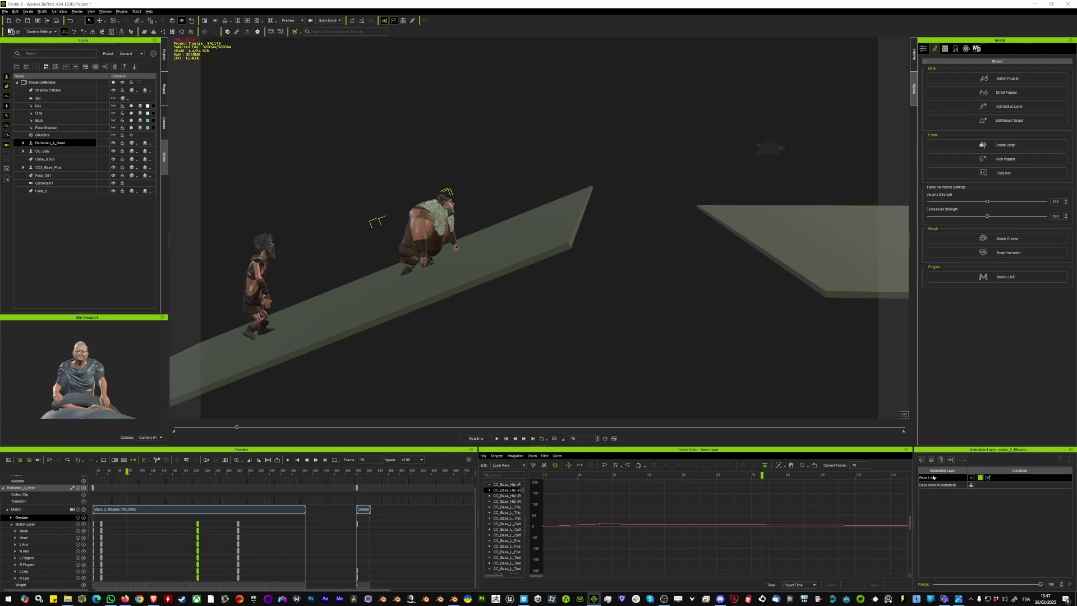
left_click(140, 511)
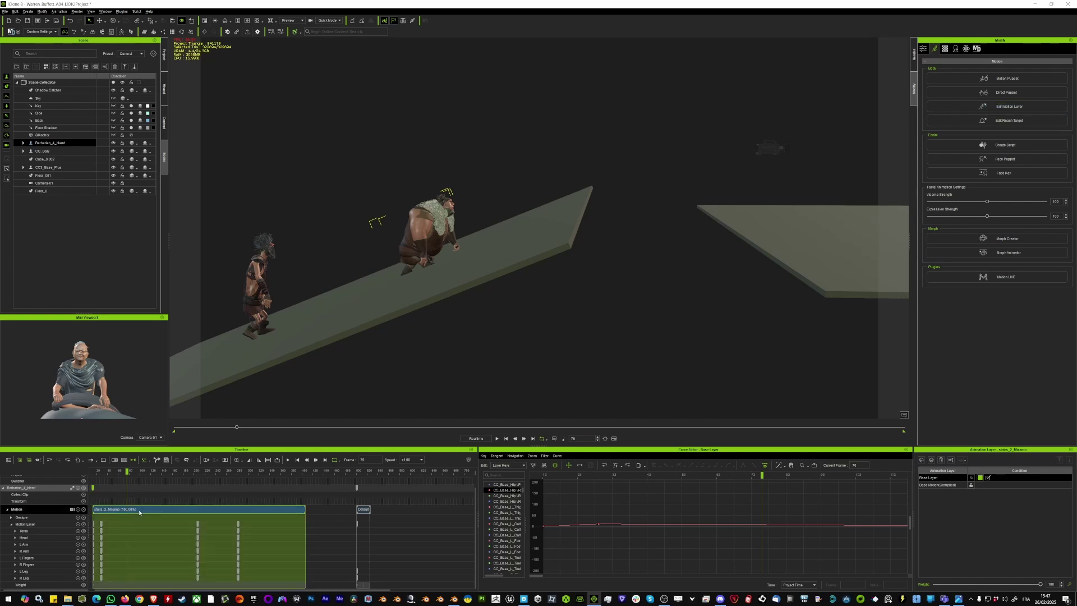